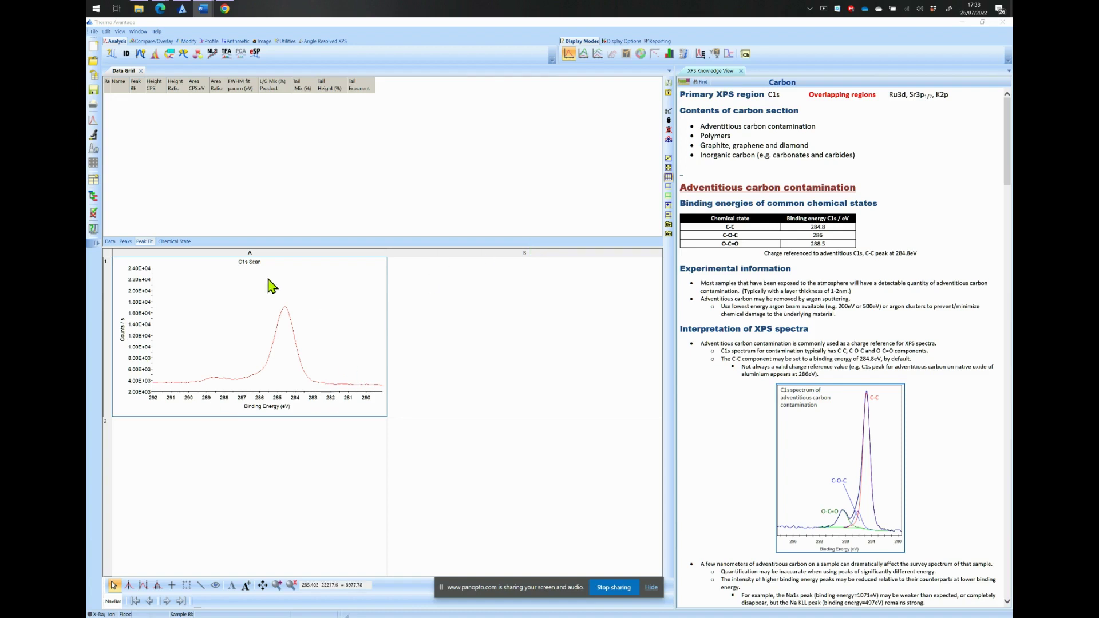
# - Trim the C1s scan's binding-energy range to about 291–281 eV with the X-axis range tool
pyautogui.click(651, 588)
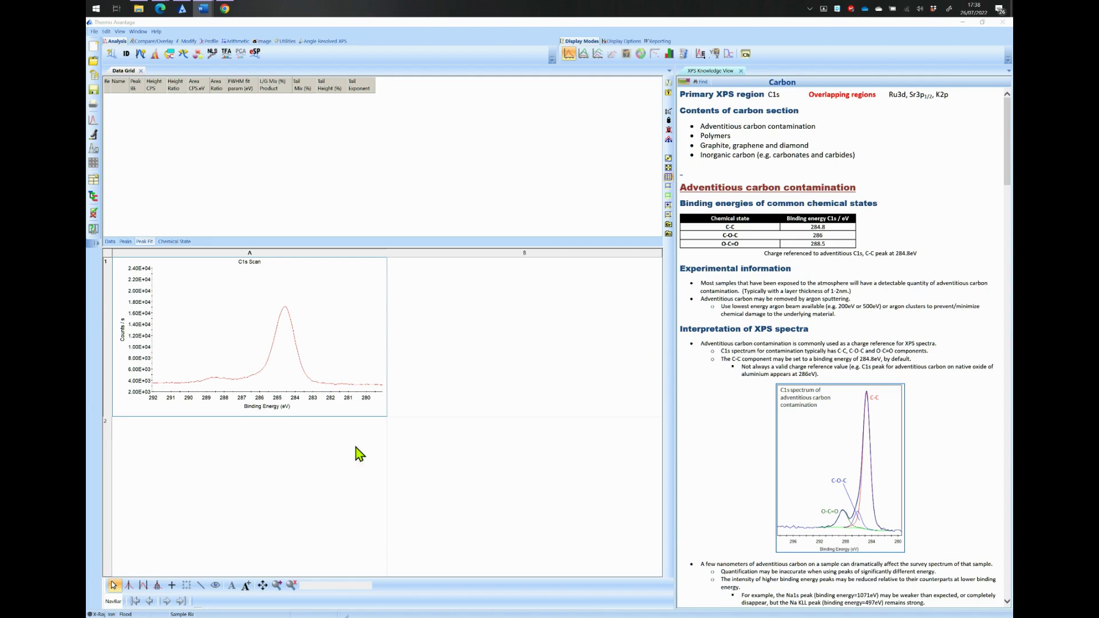
pyautogui.click(144, 586)
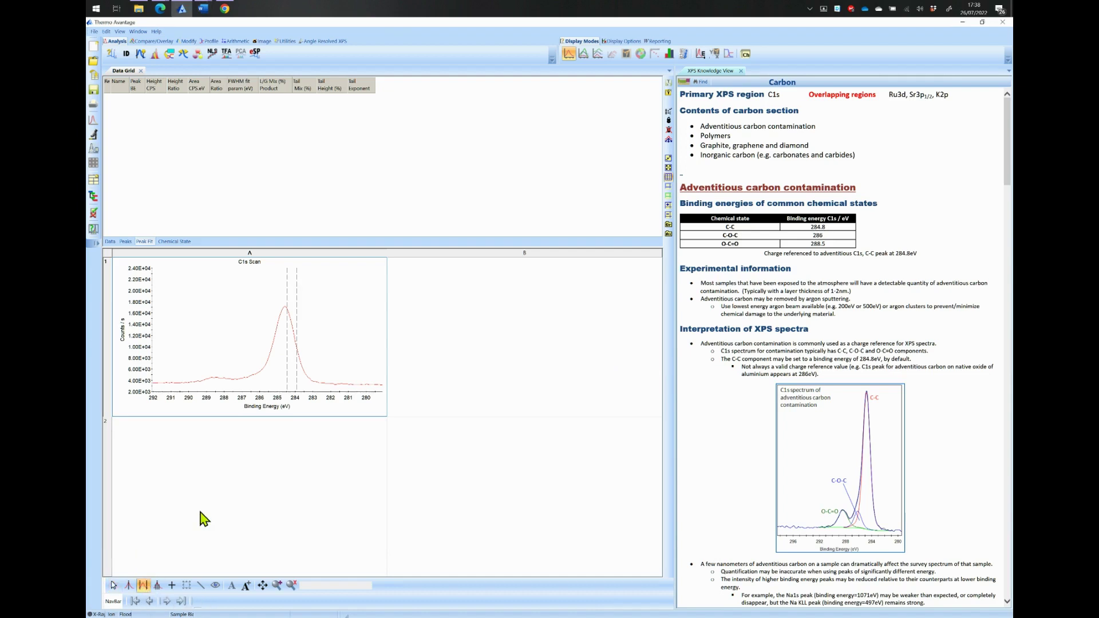
pyautogui.moveTo(294, 376)
pyautogui.mouseDown()
pyautogui.moveTo(348, 375)
pyautogui.moveTo(170, 373)
pyautogui.mouseUp()
# - Place the Peak Fitting dialog beside the spectrum and show the Peak Fit parameters in the grid
pyautogui.click(157, 52)
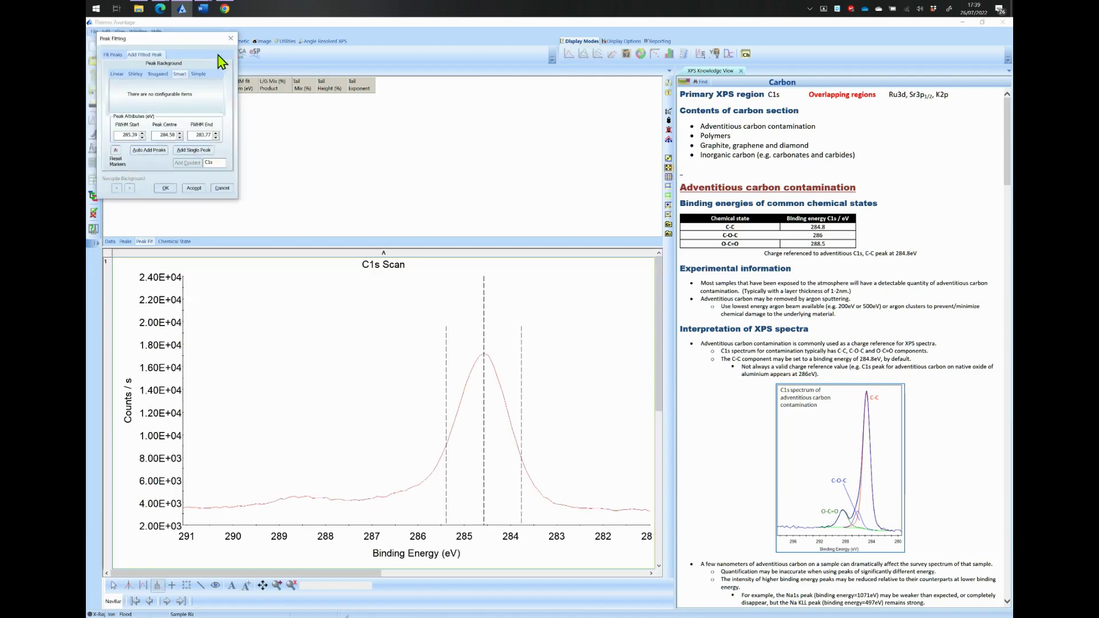
pyautogui.moveTo(161, 35); pyautogui.dragTo(752, 269)
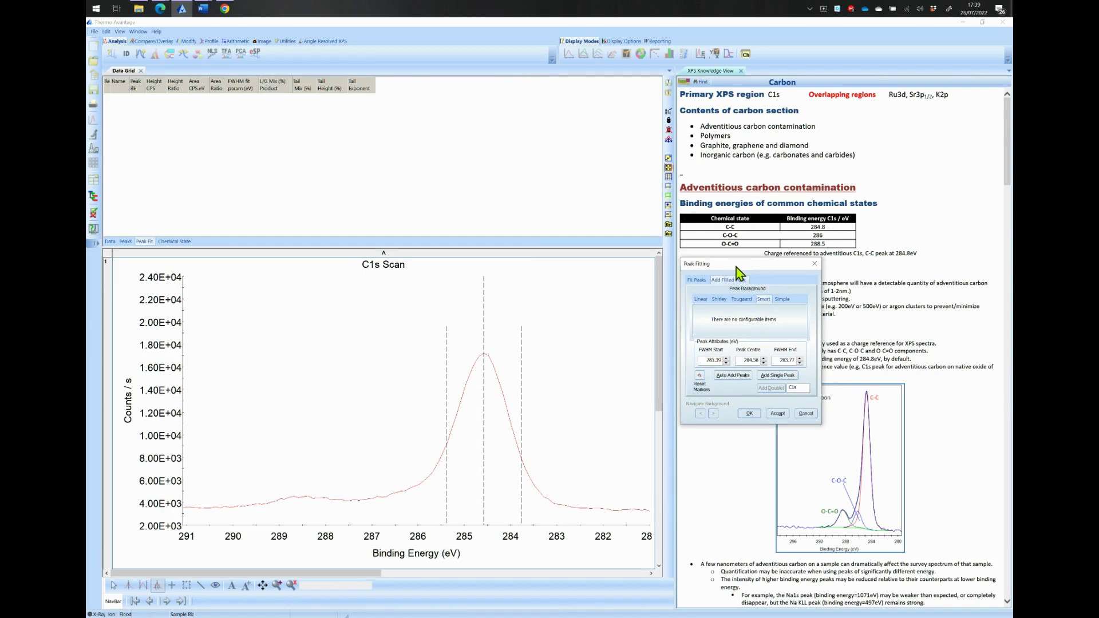
pyautogui.click(125, 241)
pyautogui.click(143, 241)
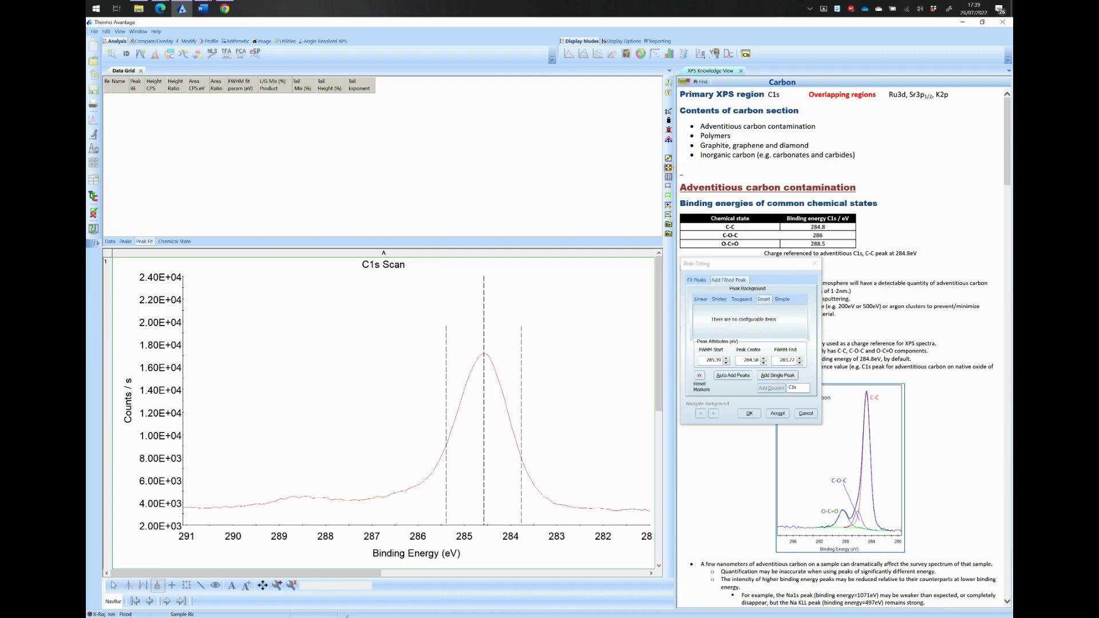
pyautogui.click(160, 8)
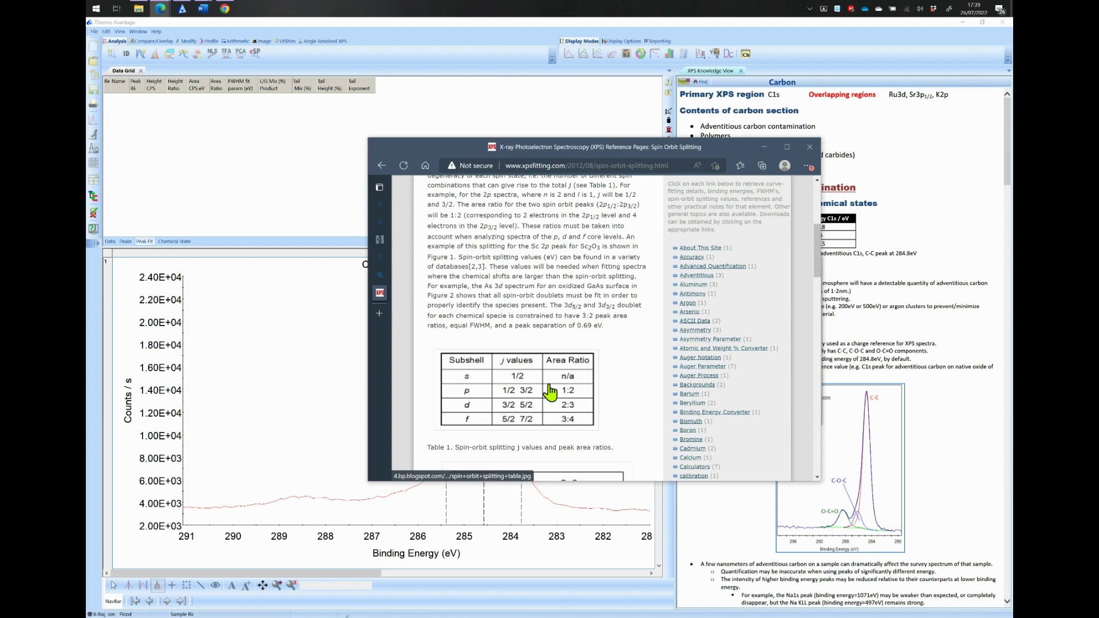
pyautogui.scroll(1, 550, 392)
pyautogui.scroll(3, 550, 392)
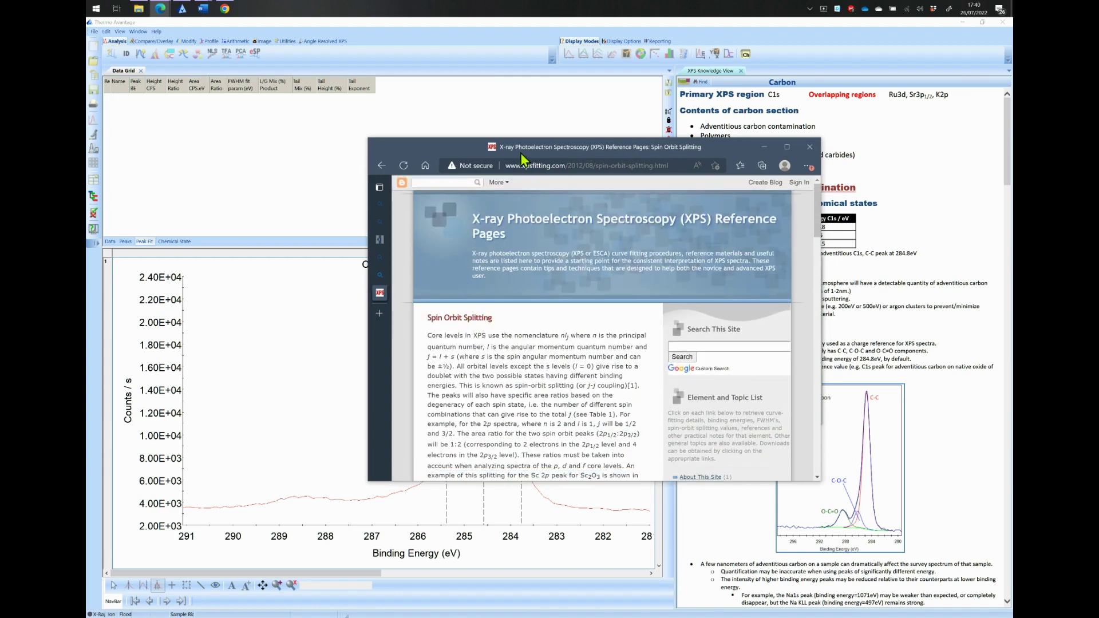
pyautogui.scroll(-4, 480, 395)
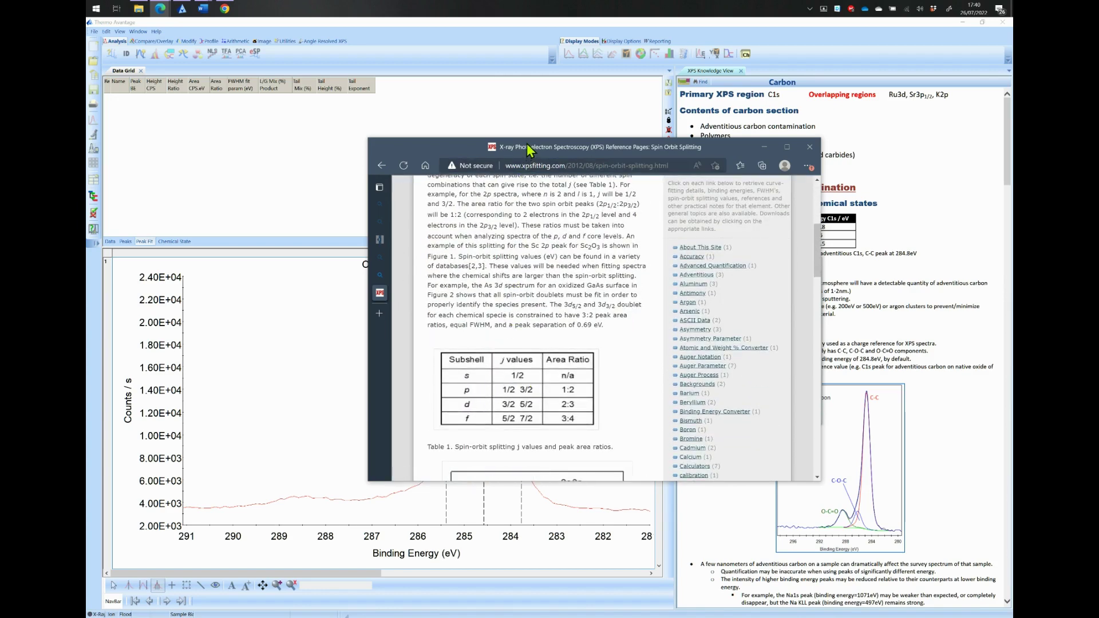
pyautogui.moveTo(526, 150); pyautogui.dragTo(1013, 62)
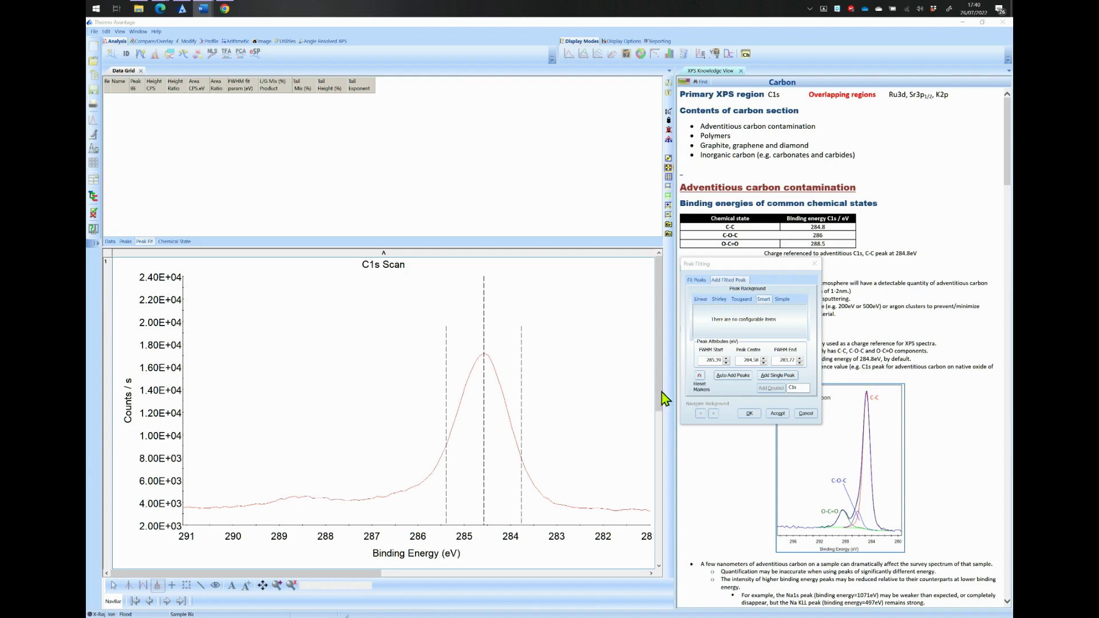
# - Add peaks at 284.58 and 288.38 eV, then narrow peak A's FWHM to 1.29 eV
pyautogui.click(781, 376)
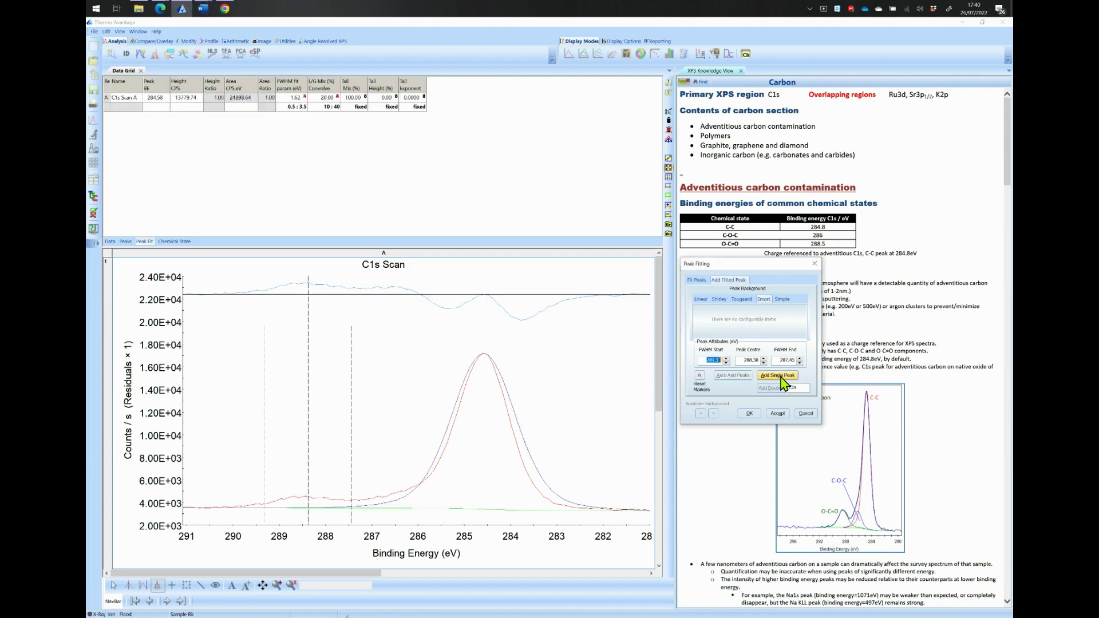
pyautogui.click(782, 378)
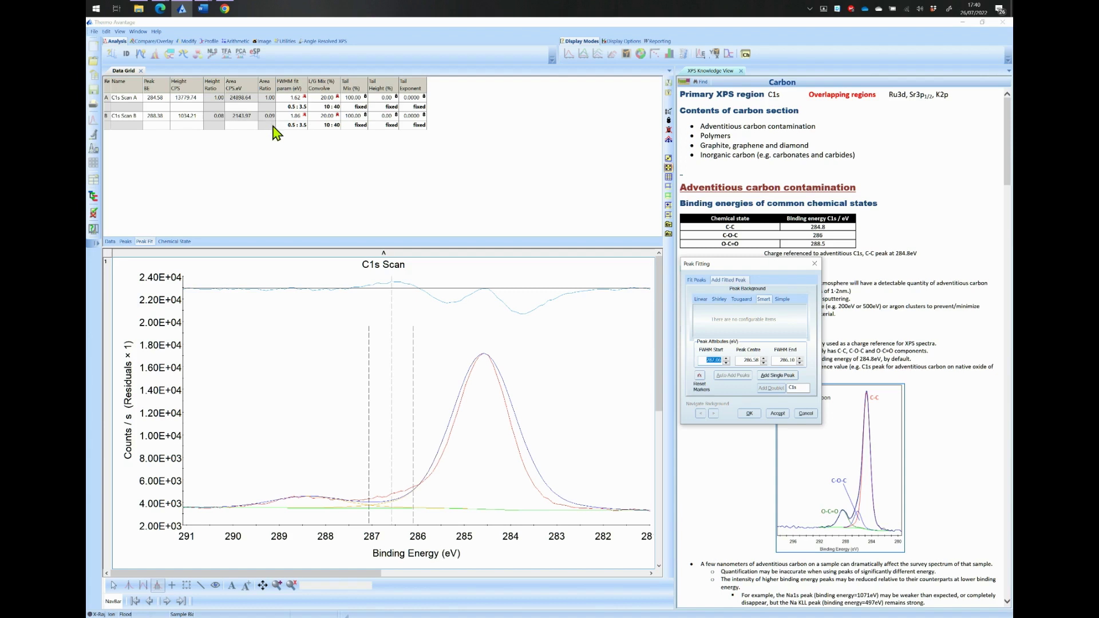
pyautogui.click(290, 98)
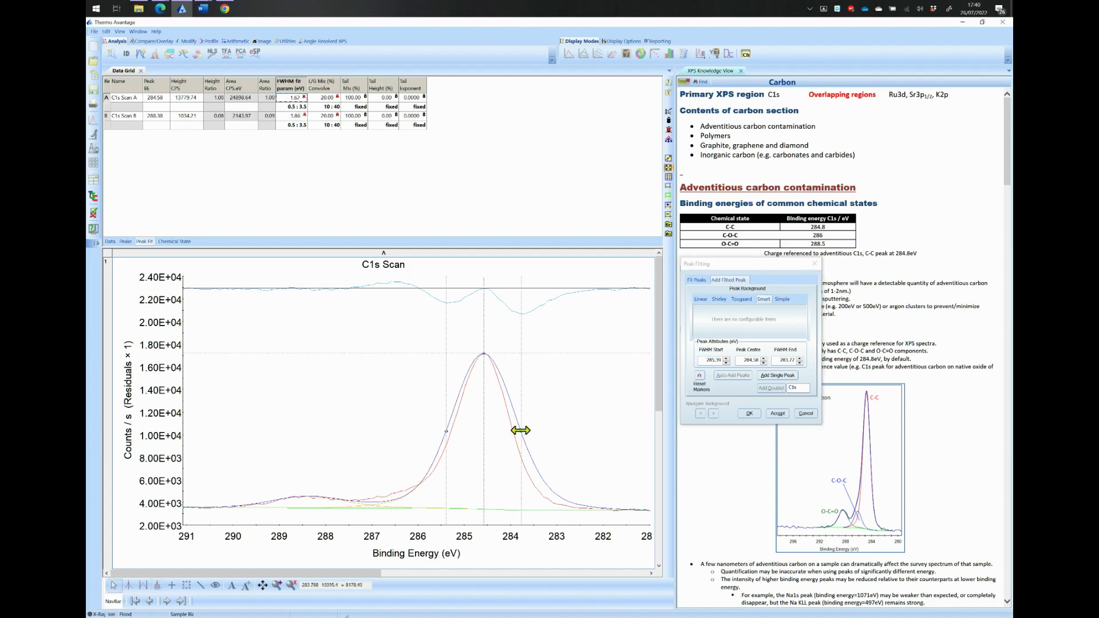
pyautogui.moveTo(520, 430); pyautogui.dragTo(513, 432)
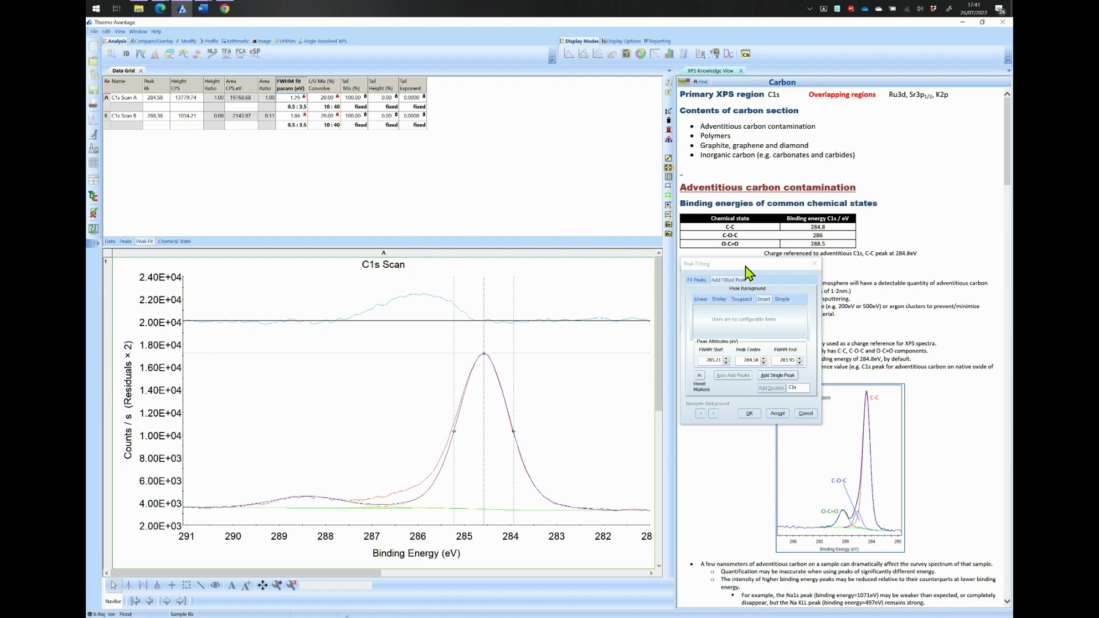
# - Review the Fit Peaks Gauss-Lorentz mix options and keep Convolve
pyautogui.click(697, 280)
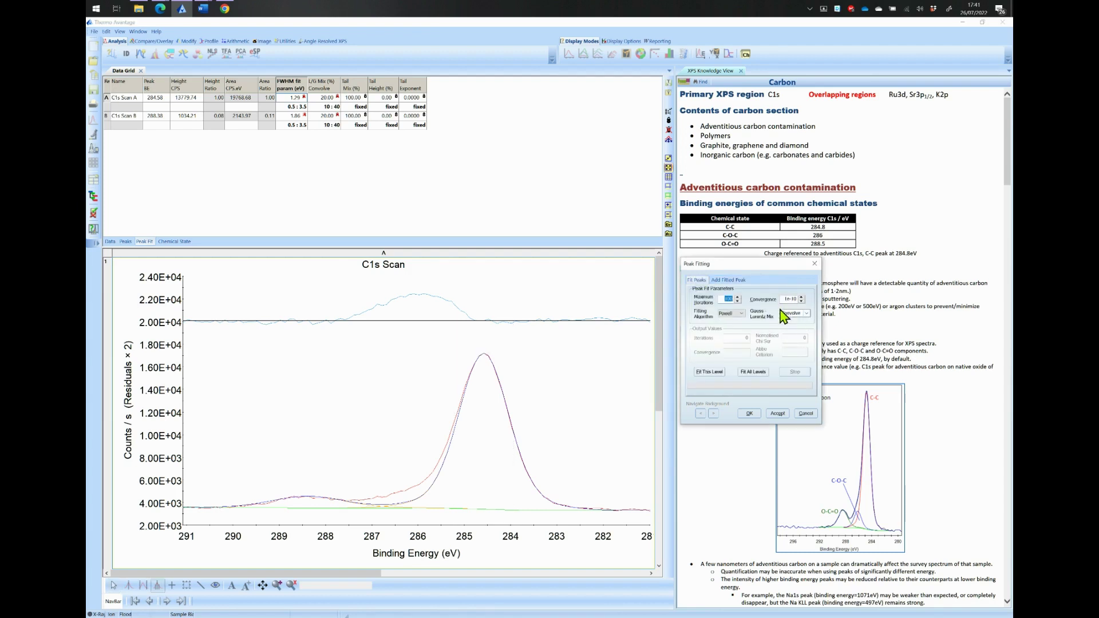
pyautogui.click(807, 314)
pyautogui.click(805, 313)
# - Constrain peak B's FWHM and L/G mix to A*1, then refit both peaks
pyautogui.click(290, 126)
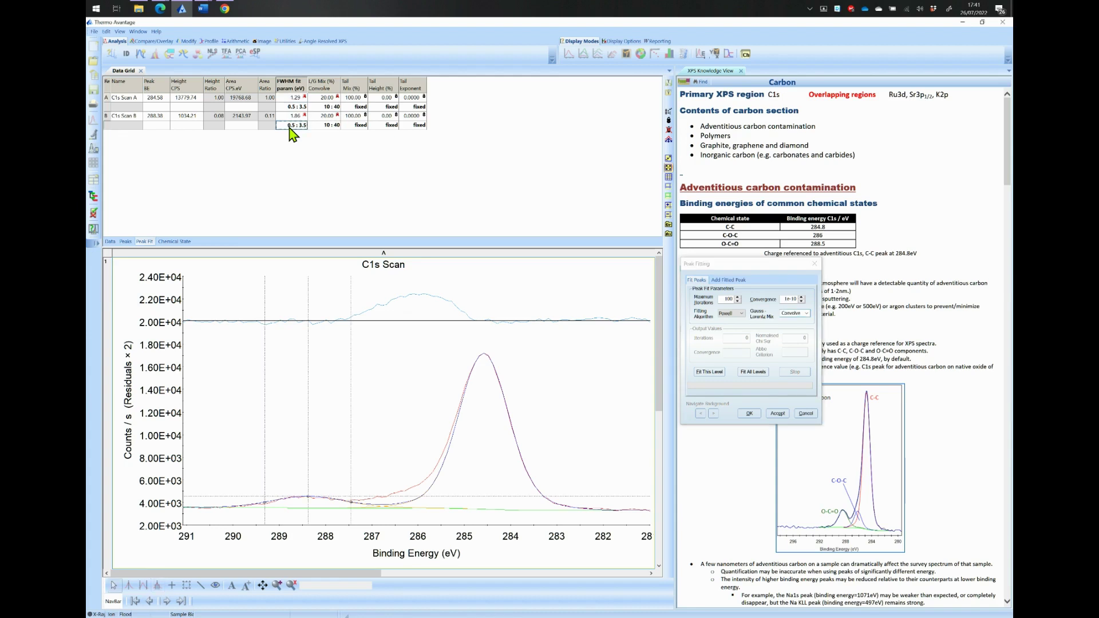
pyautogui.click(290, 126)
pyautogui.write('a*1')
pyautogui.press('Return')
pyautogui.press('Tab')
pyautogui.write('a*1')
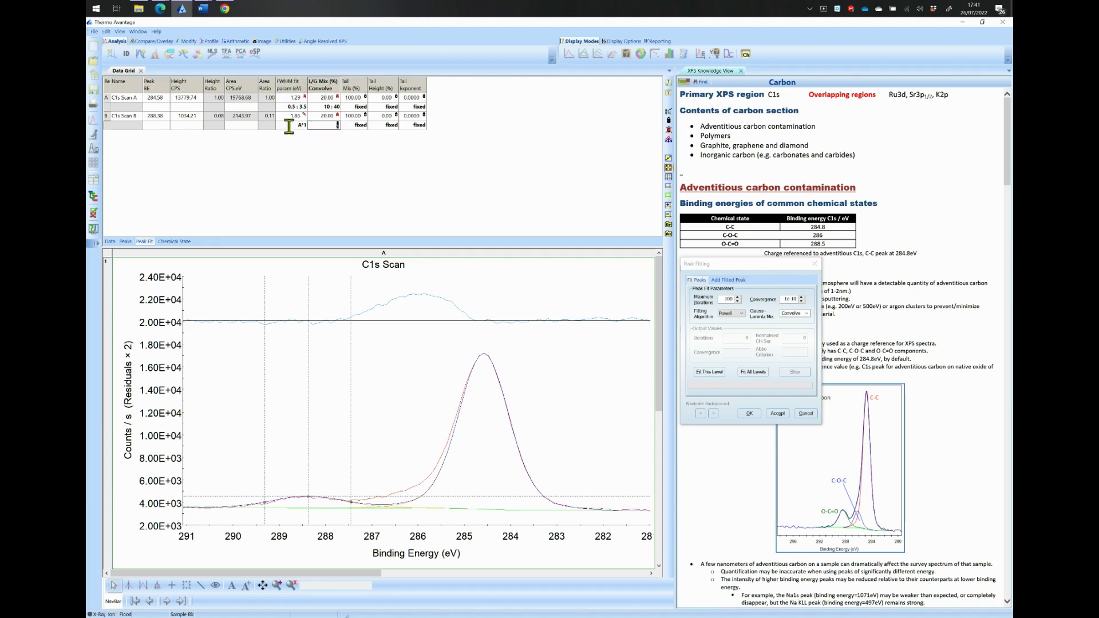
pyautogui.press('Tab')
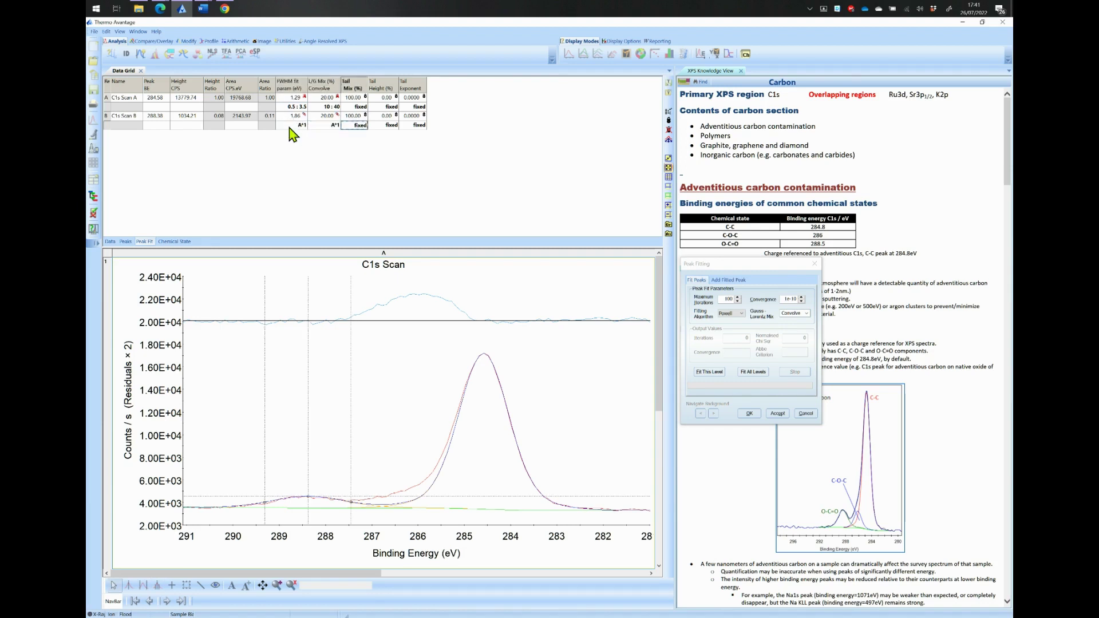
pyautogui.click(705, 372)
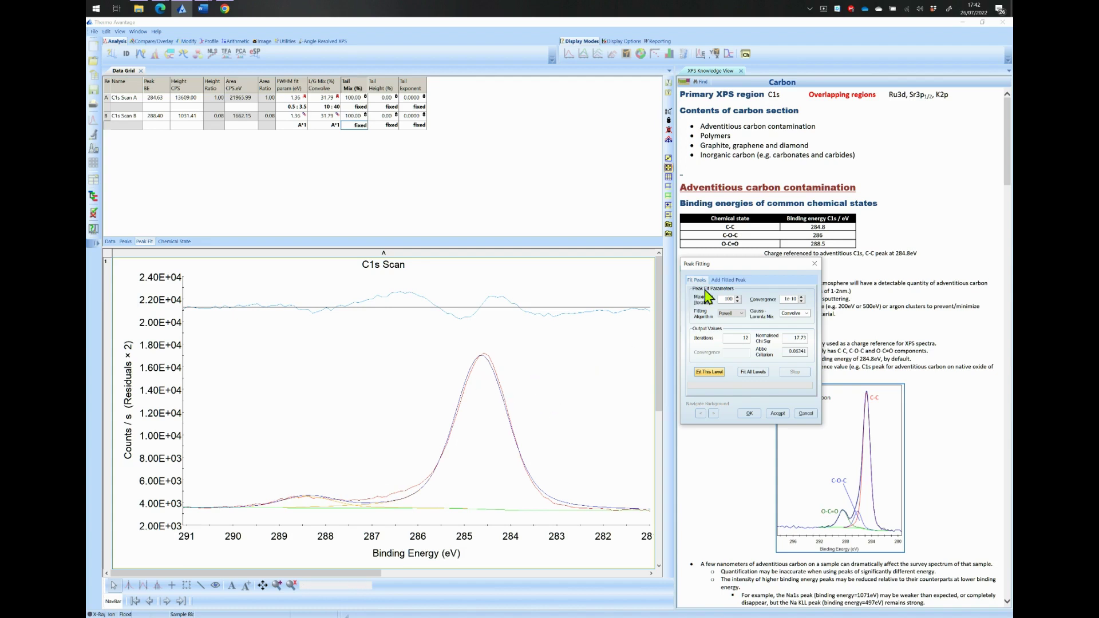
# - Add peak C near 286.4 eV with its FWHM and L/G mix constrained to A*1
pyautogui.click(724, 280)
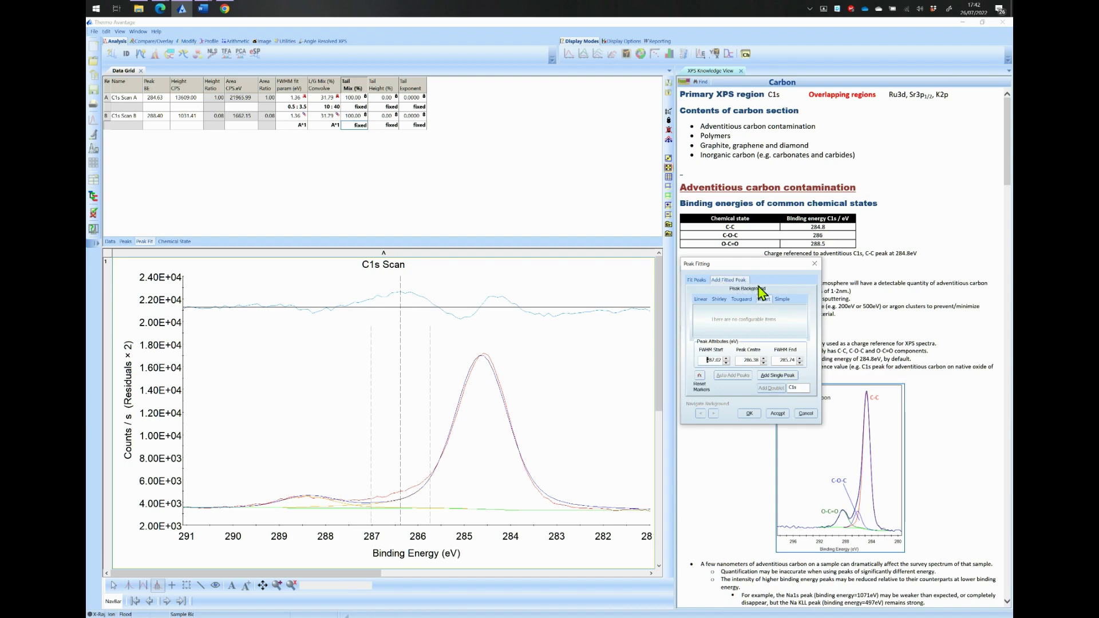
pyautogui.click(788, 377)
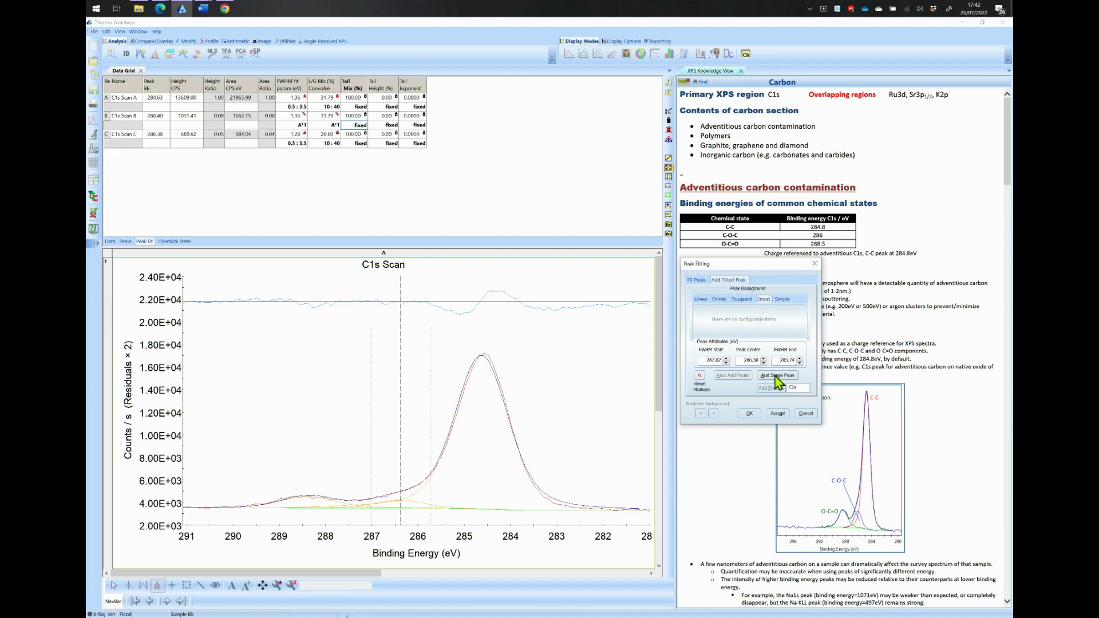
pyautogui.click(293, 145)
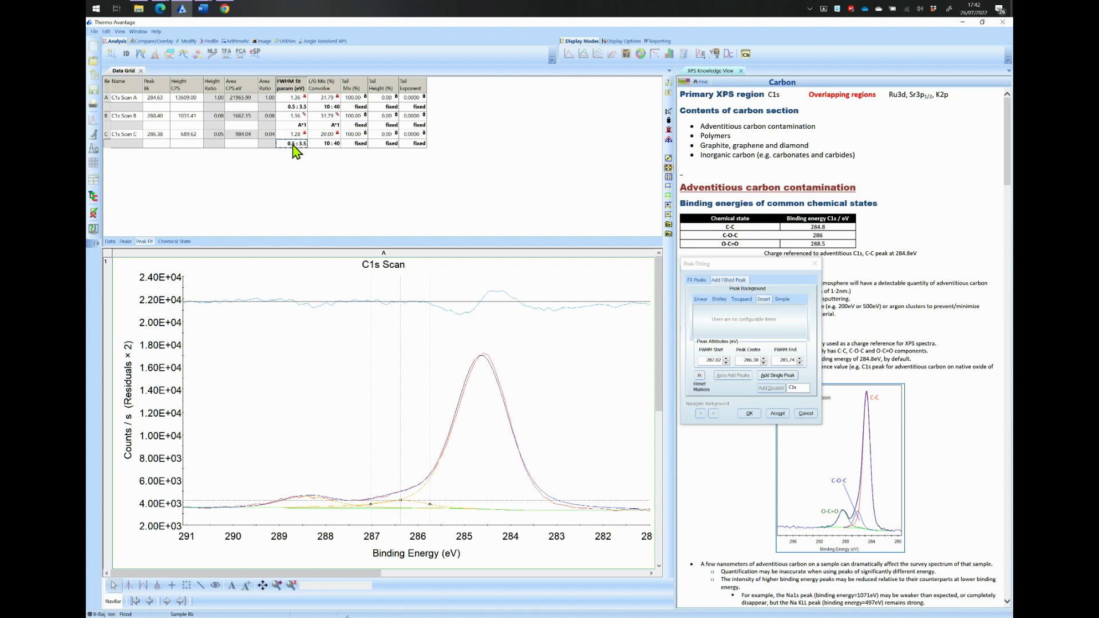
pyautogui.write('A*1')
pyautogui.press('Tab')
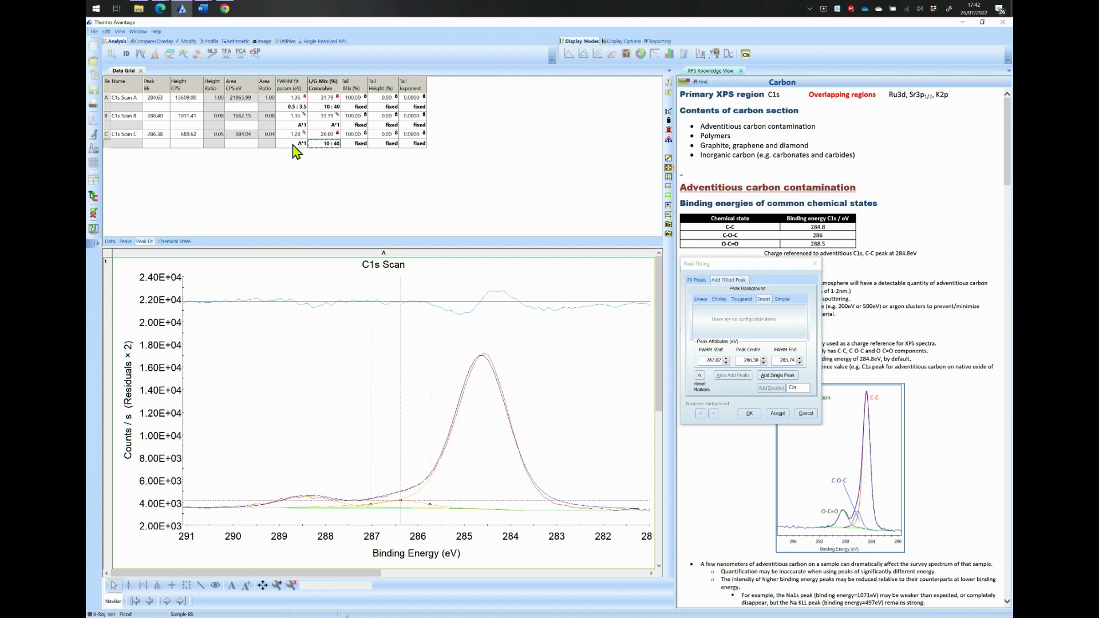
pyautogui.press('BackSpace')
pyautogui.write('a*1')
pyautogui.press('Tab')
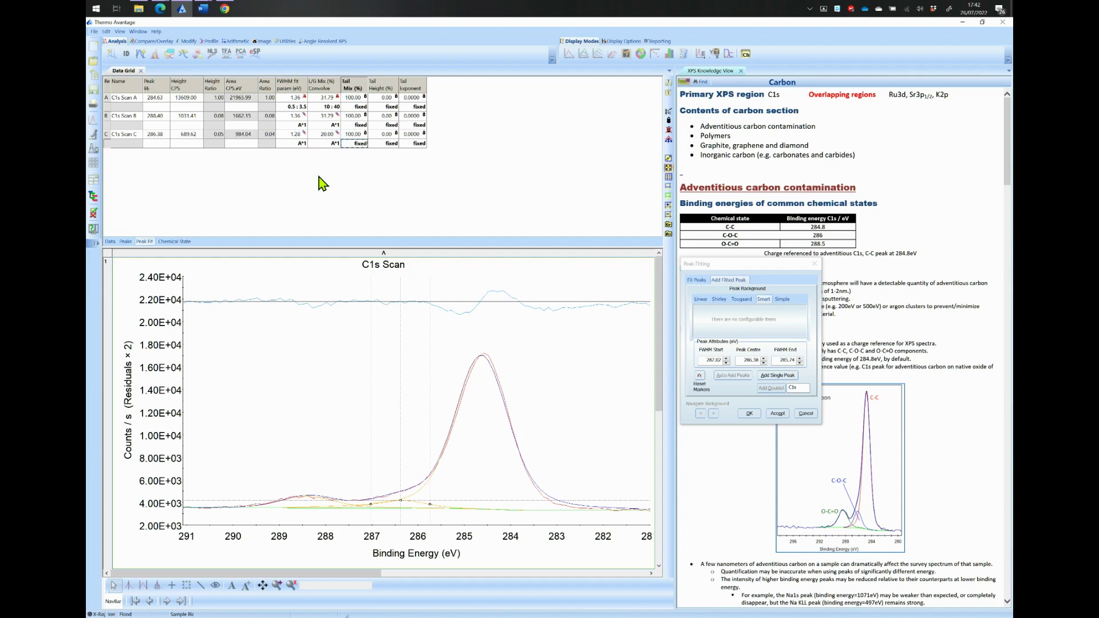
# - Refit the three constrained peaks to about 284.6, 286.3 and 288.4 eV
pyautogui.click(696, 280)
pyautogui.click(710, 372)
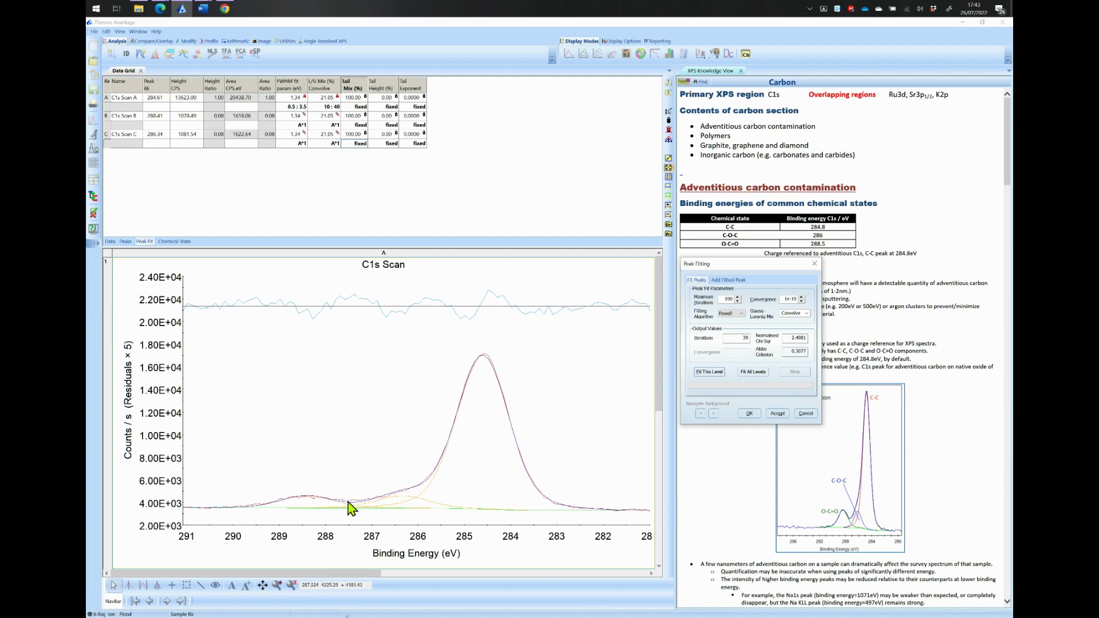
# - Add a fourth peak D and move it to about 287.2 eV
pyautogui.click(735, 279)
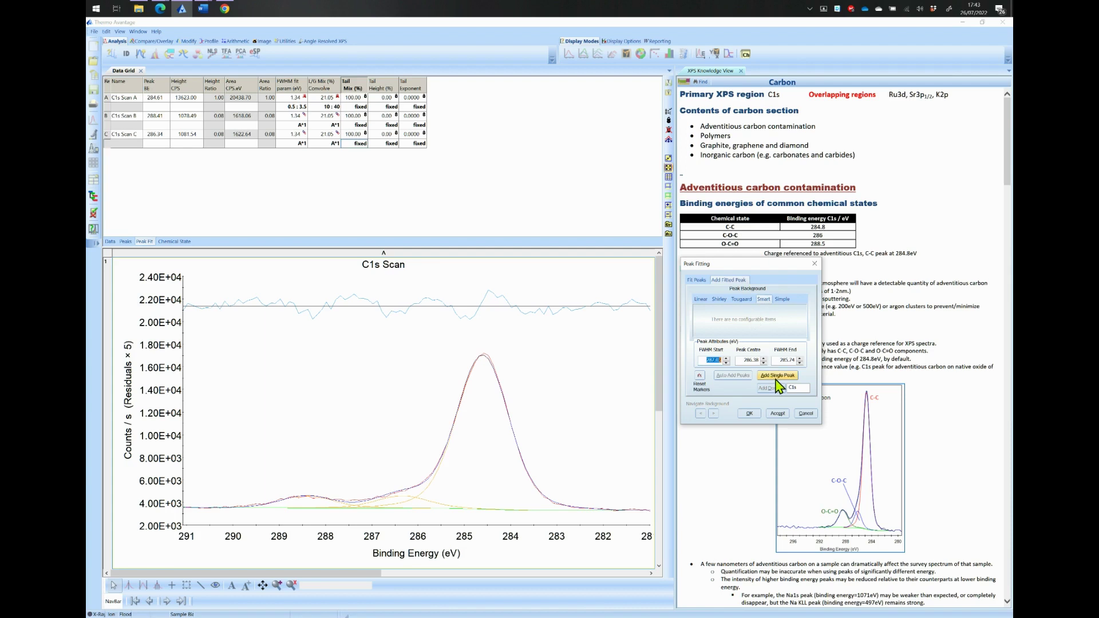
pyautogui.click(779, 377)
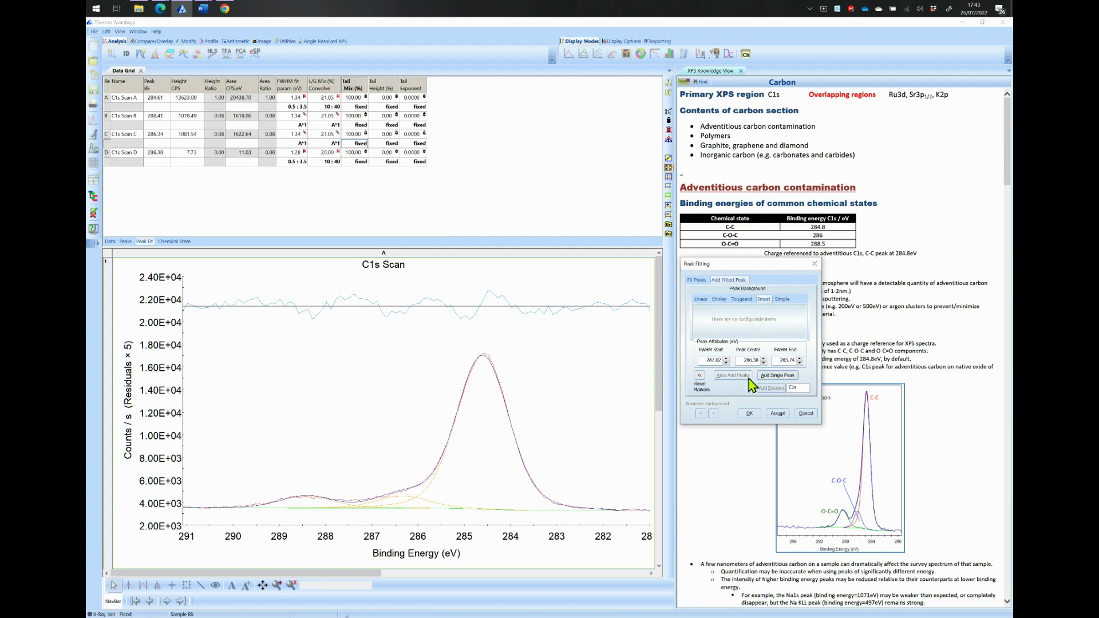
pyautogui.click(108, 158)
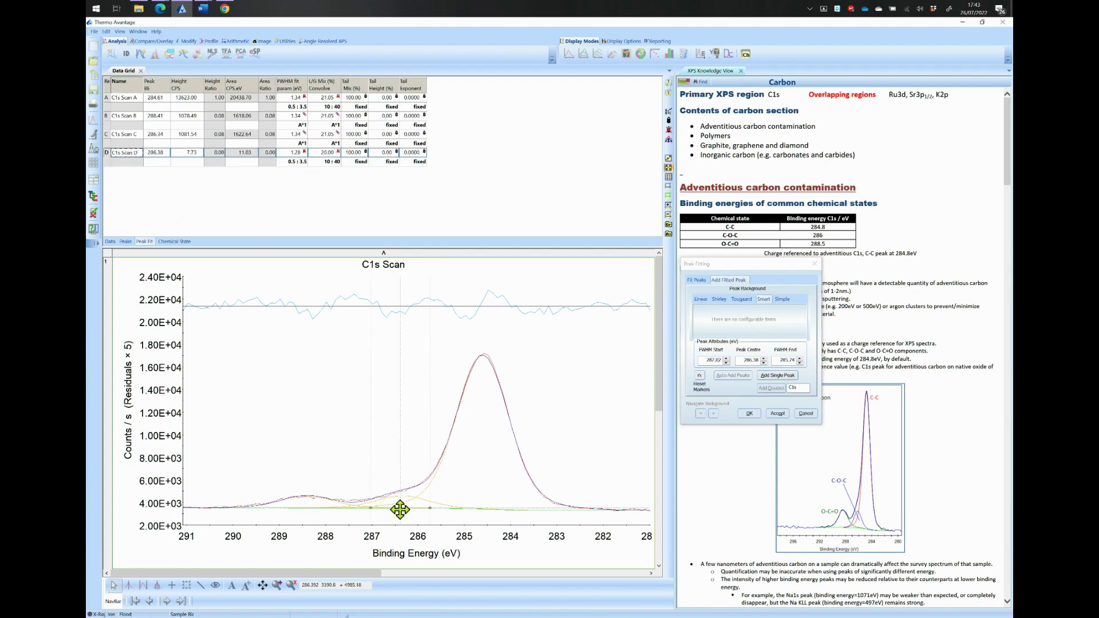
pyautogui.moveTo(399, 509); pyautogui.dragTo(363, 503)
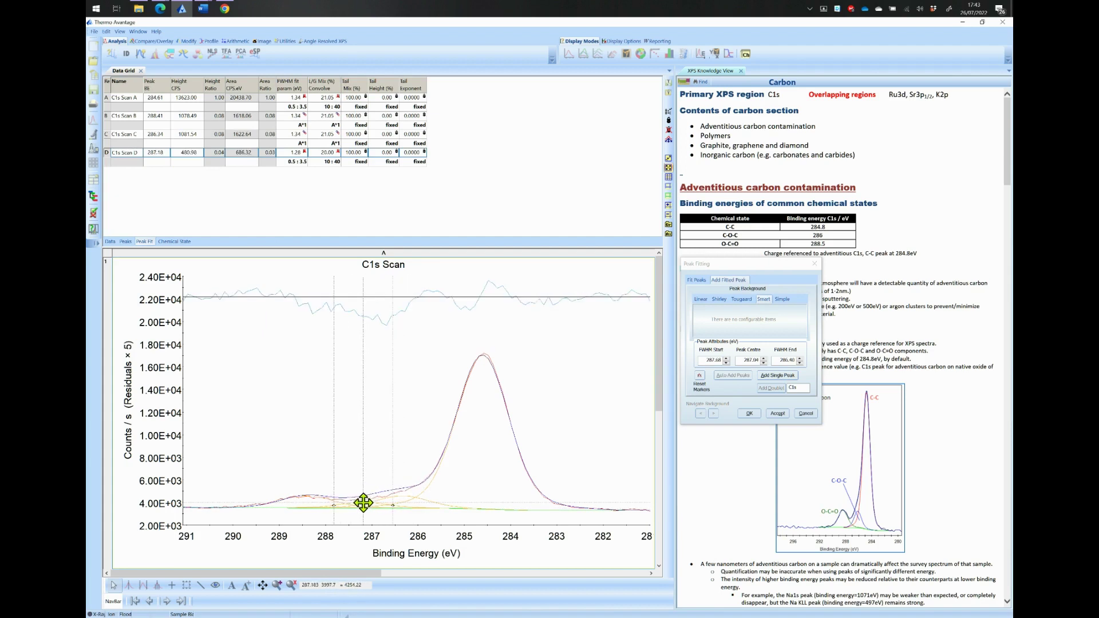
# - Constrain peak D's FWHM and L/G mix to A*1
pyautogui.click(293, 163)
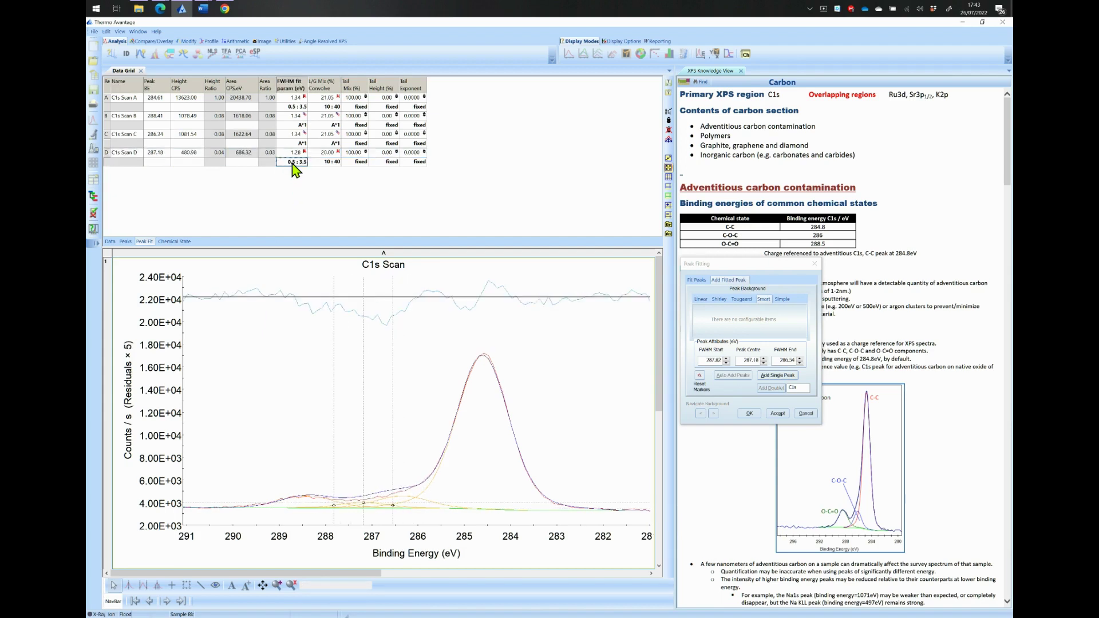
pyautogui.write('A*1')
pyautogui.press('Tab')
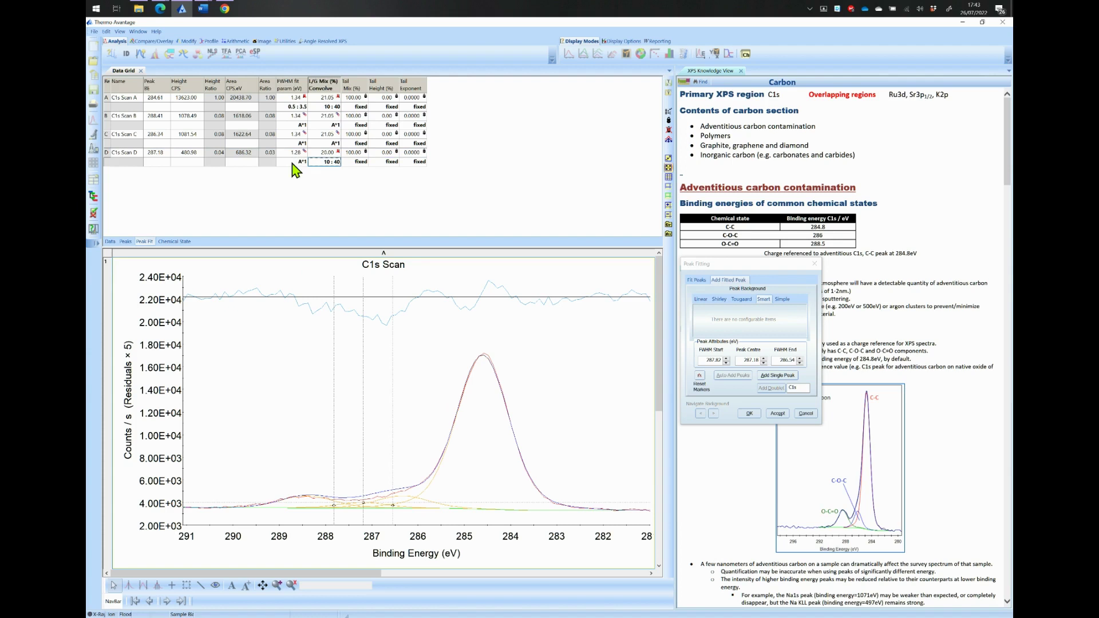
pyautogui.write('A*1')
pyautogui.press('Tab')
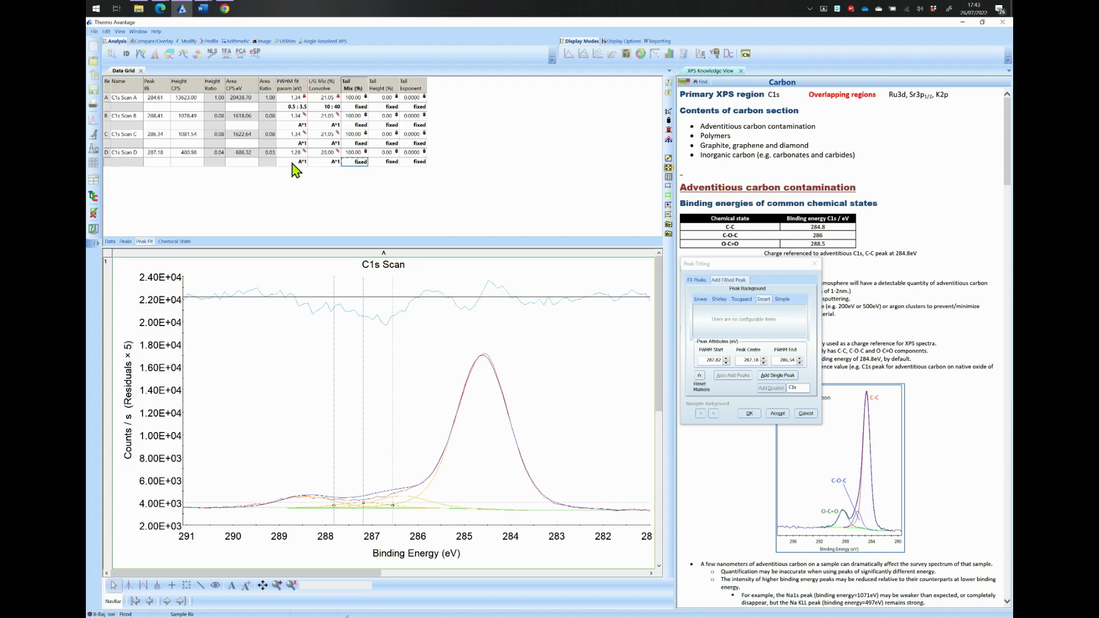
# - Refit all four peaks, lowering the normalised chi-square to about 1.09
pyautogui.click(696, 280)
pyautogui.click(710, 372)
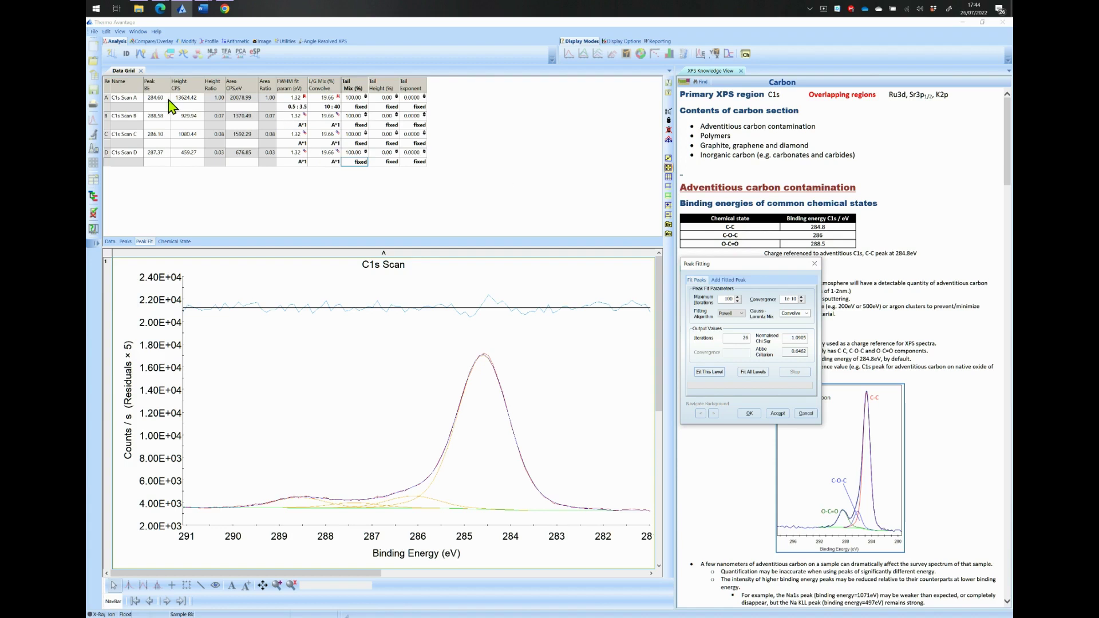
# - Replace Scan A–D in the Name cells with C1s C-C, C1s O-C=O, C1s C-O and C1s C=O
pyautogui.click(124, 99)
pyautogui.moveTo(124, 100); pyautogui.dragTo(162, 100)
pyautogui.write('C-C')
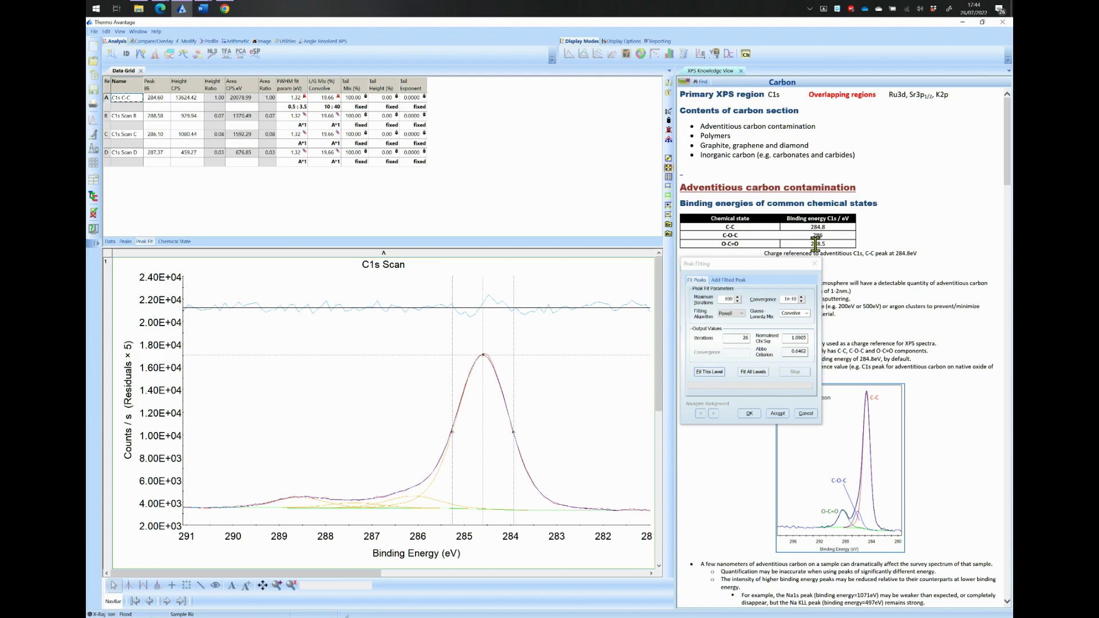
pyautogui.click(141, 116)
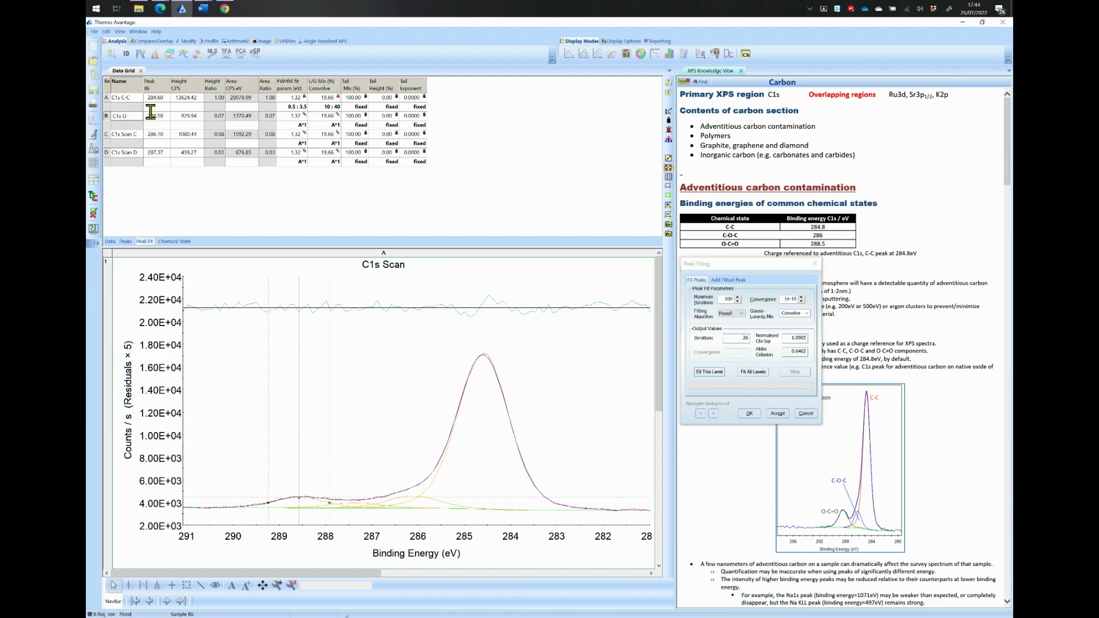
pyautogui.write('O-C=O')
pyautogui.press('Return')
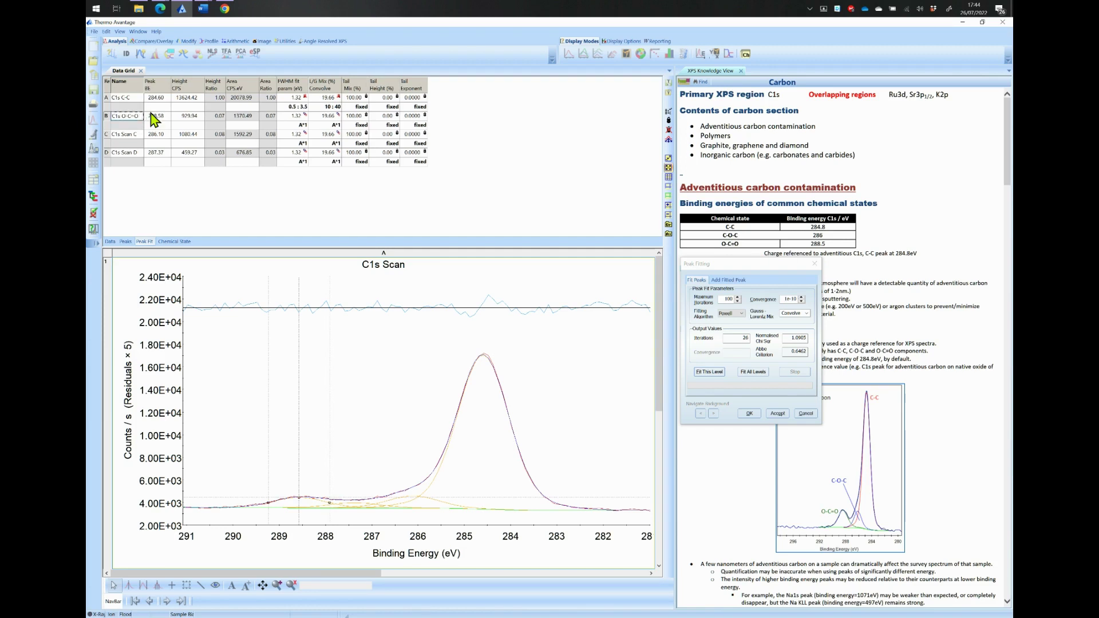
pyautogui.click(144, 134)
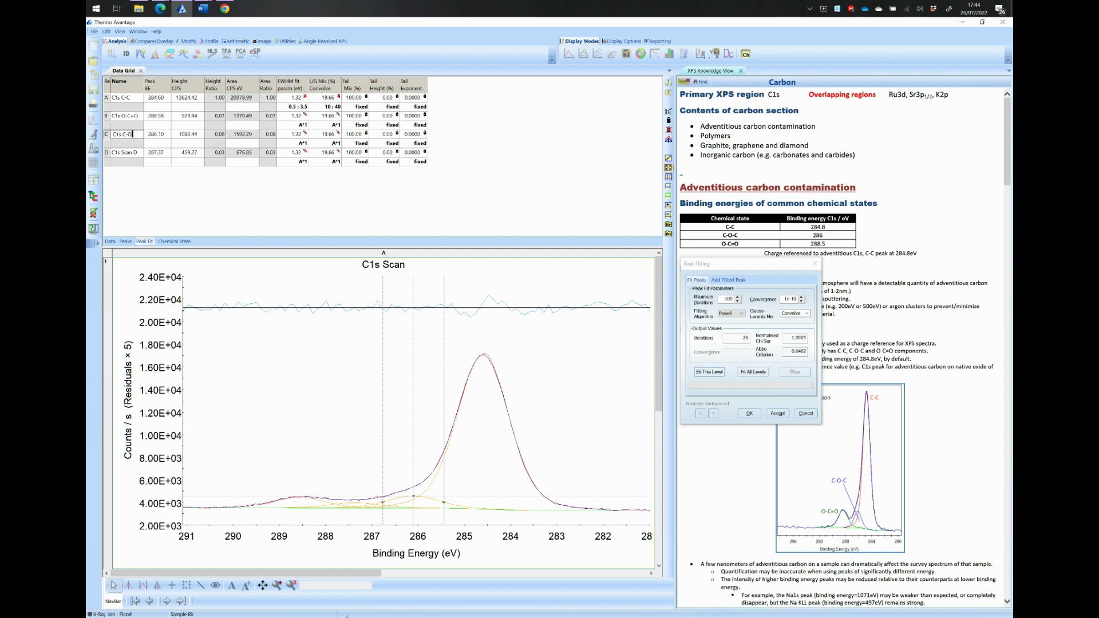
pyautogui.press('Return')
pyautogui.click(140, 153)
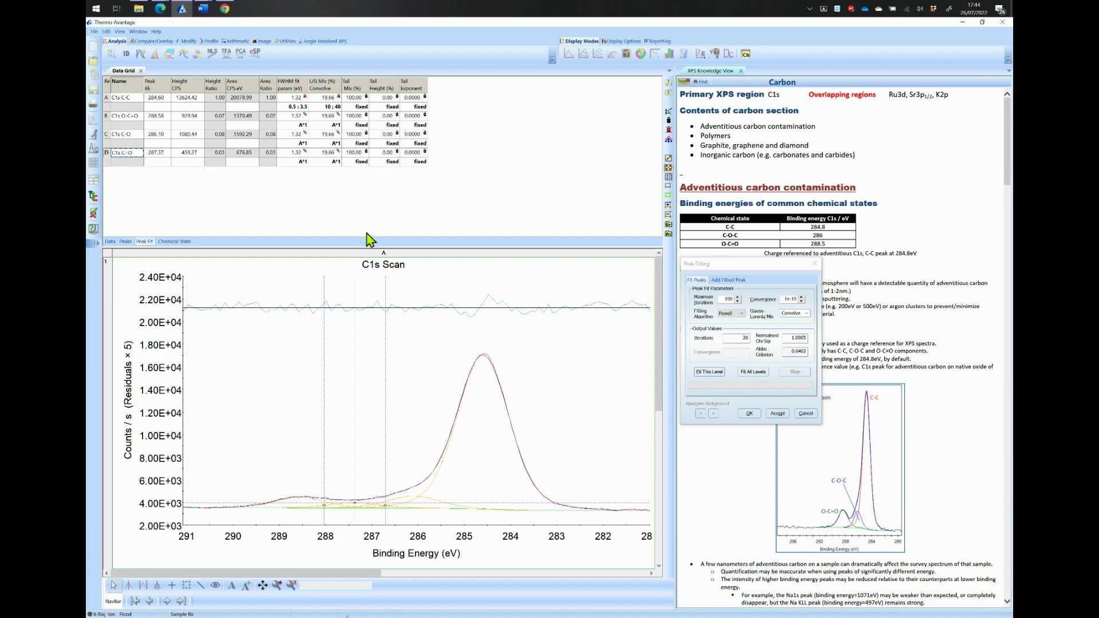
# - Accept the four-peak C1s fit and enlarge the C1s Scan chart showing labels like C1s C-C
pyautogui.click(751, 415)
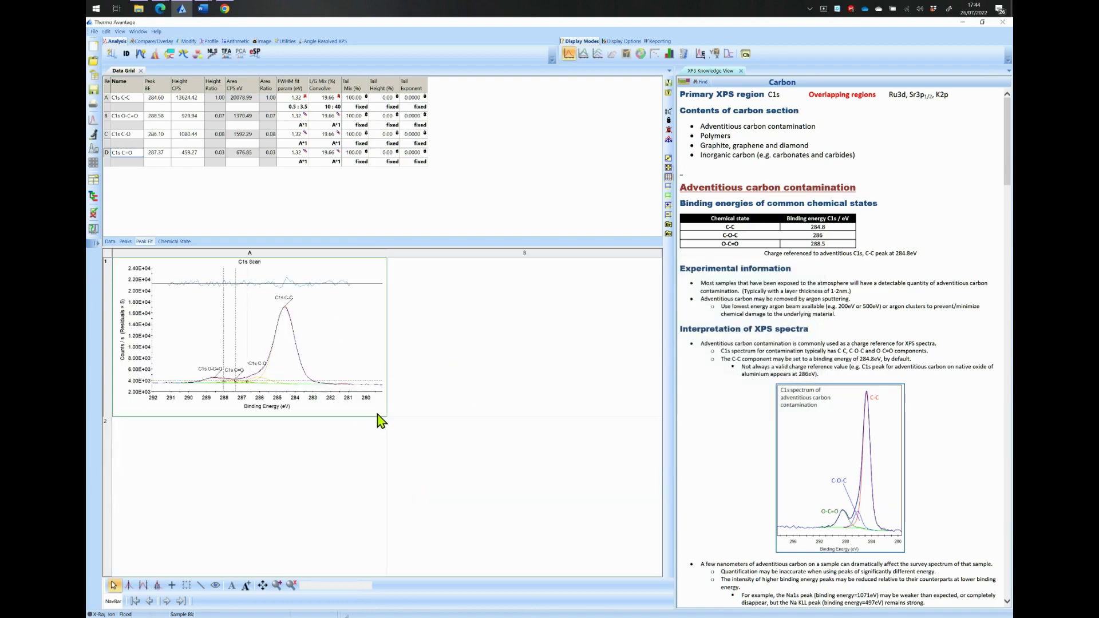
pyautogui.doubleClick(382, 416)
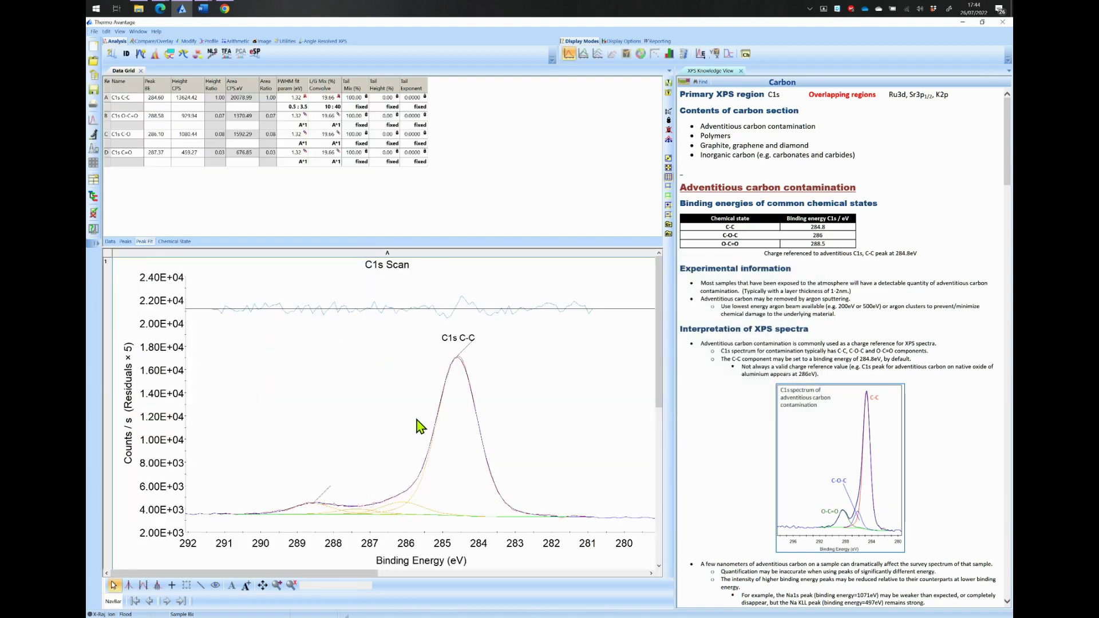